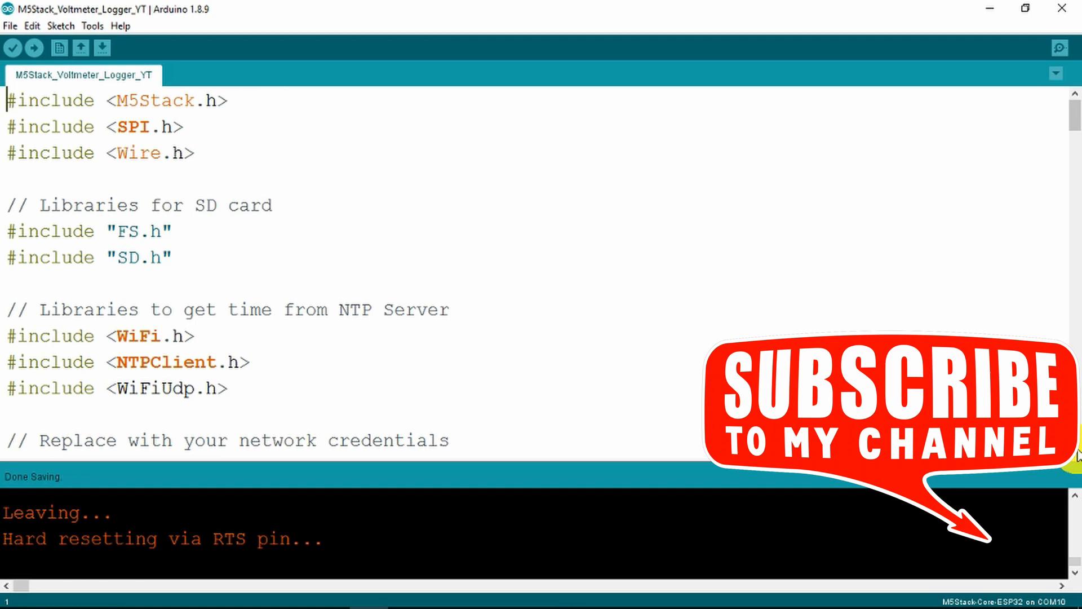
scroll(838, 317, "down", 1)
scroll(838, 317, "down", 3)
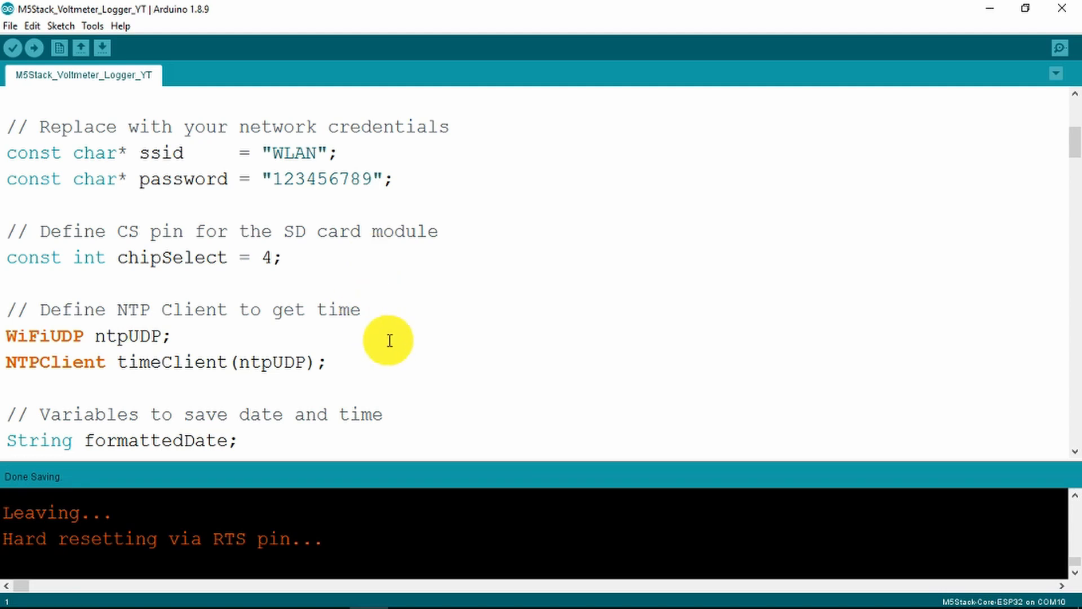
scroll(1074, 455, "down", 1)
scroll(1074, 454, "down", 2)
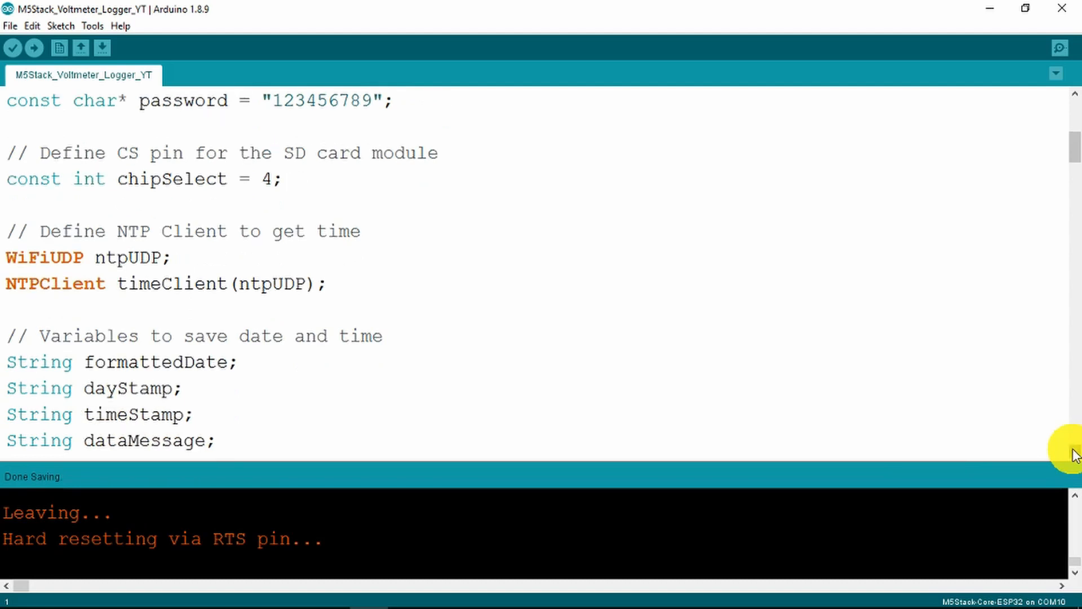
scroll(1075, 455, "down", 1)
scroll(1074, 455, "down", 5)
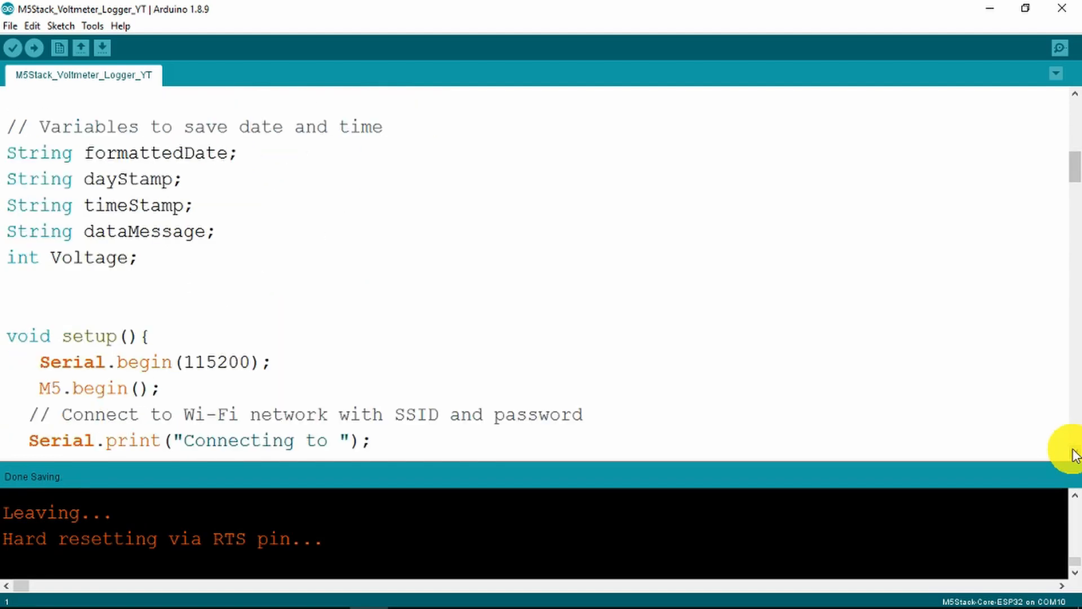
scroll(1074, 456, "down", 1)
scroll(1074, 455, "down", 3)
scroll(1074, 455, "down", 2)
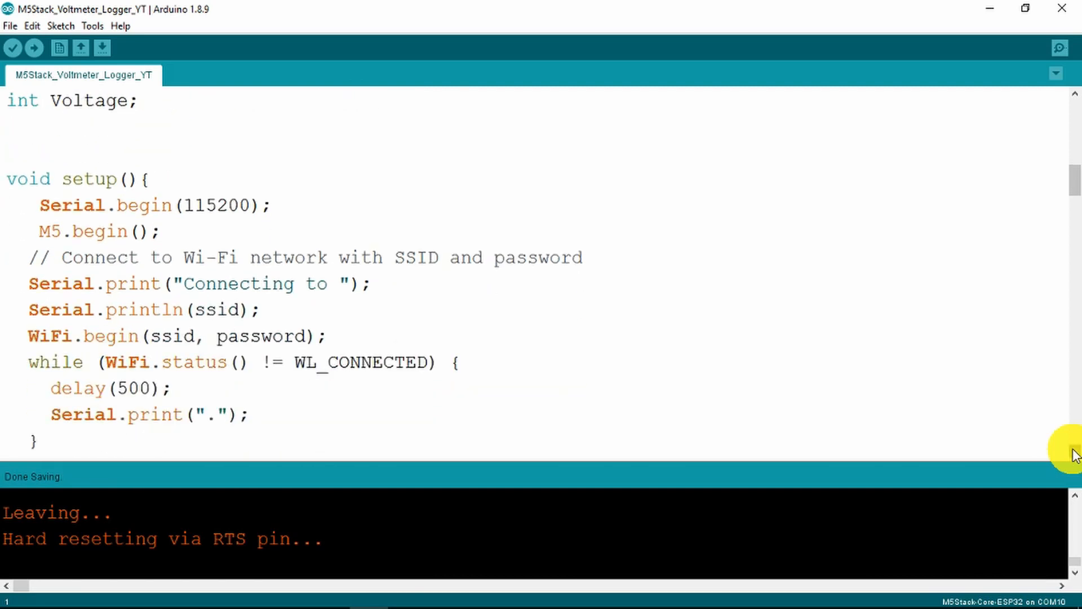
scroll(1074, 455, "down", 1)
scroll(1075, 455, "down", 1)
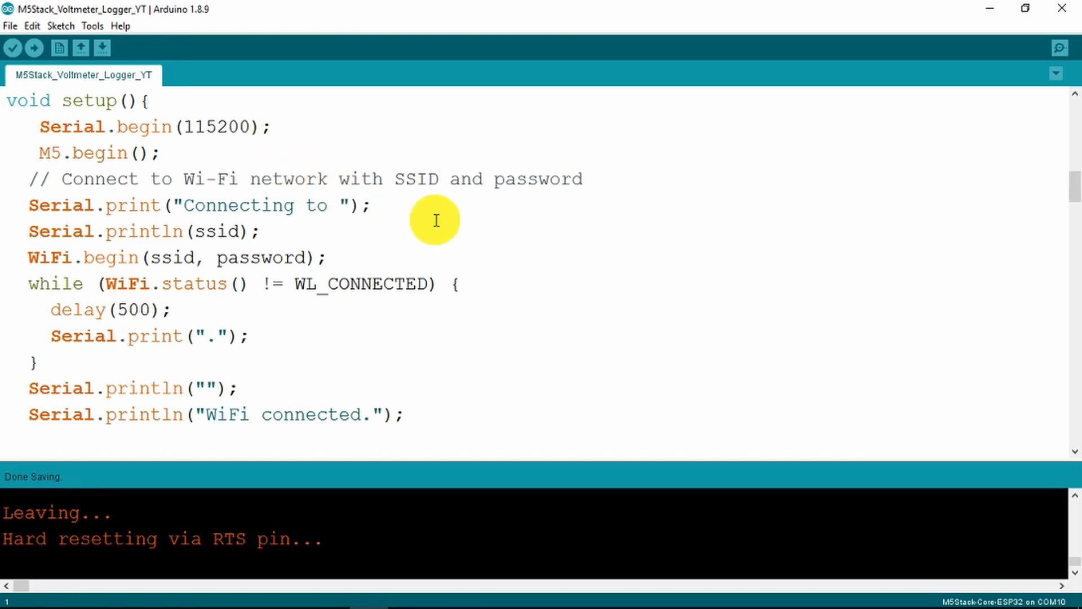
scroll(436, 221, "down", 5)
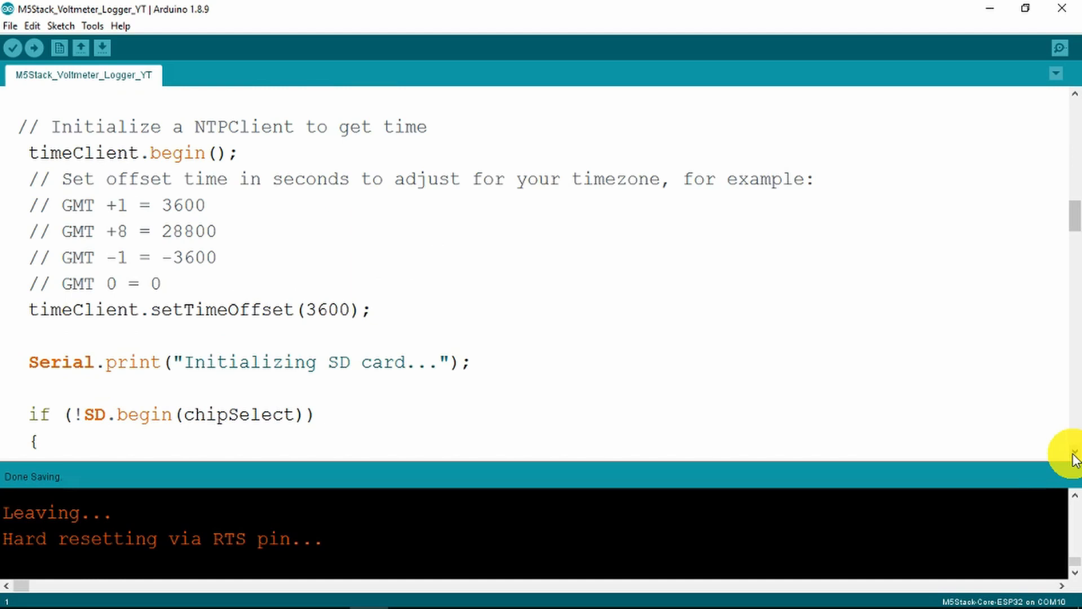
scroll(1074, 459, "down", 2)
scroll(1074, 459, "down", 2)
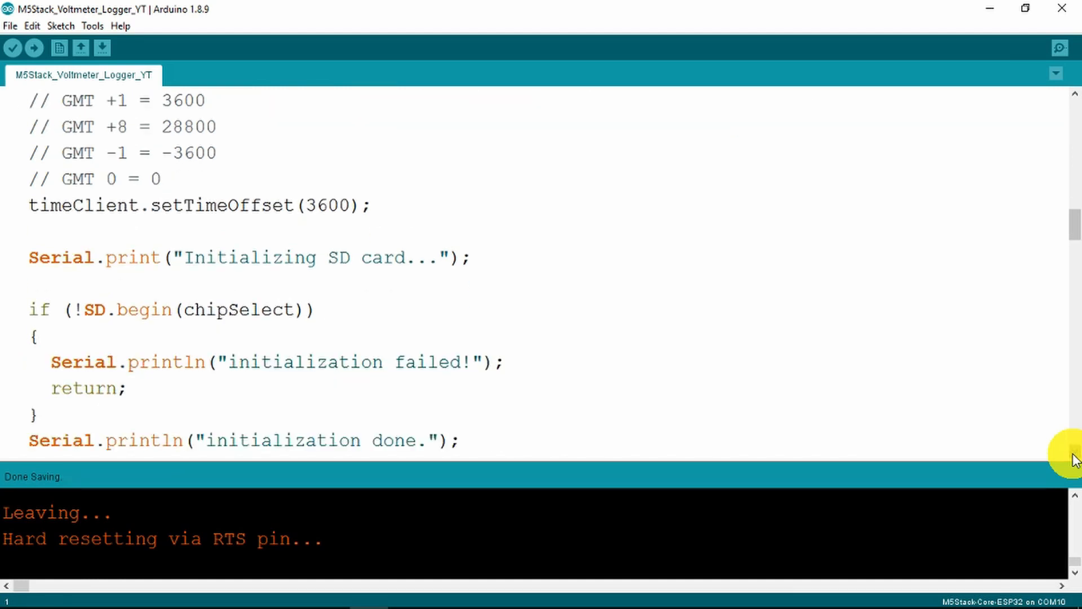
scroll(1074, 459, "down", 1)
scroll(1074, 459, "down", 4)
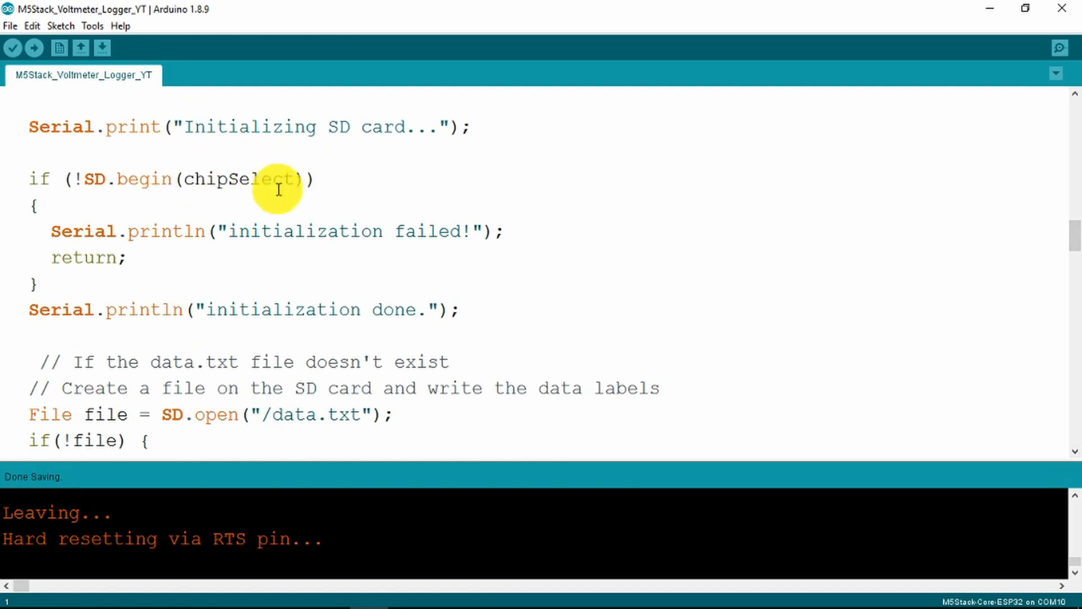
Confirm the board port is COM10, upload the volt-logger sketch and switch to the serial monitor.
left_click(323, 186)
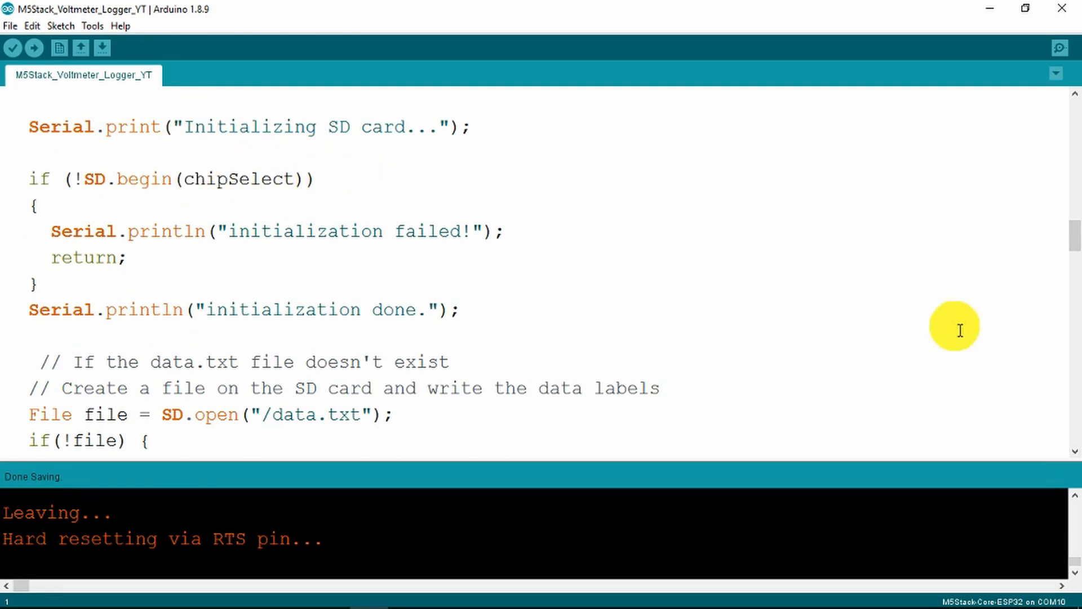
scroll(1076, 459, "down", 3)
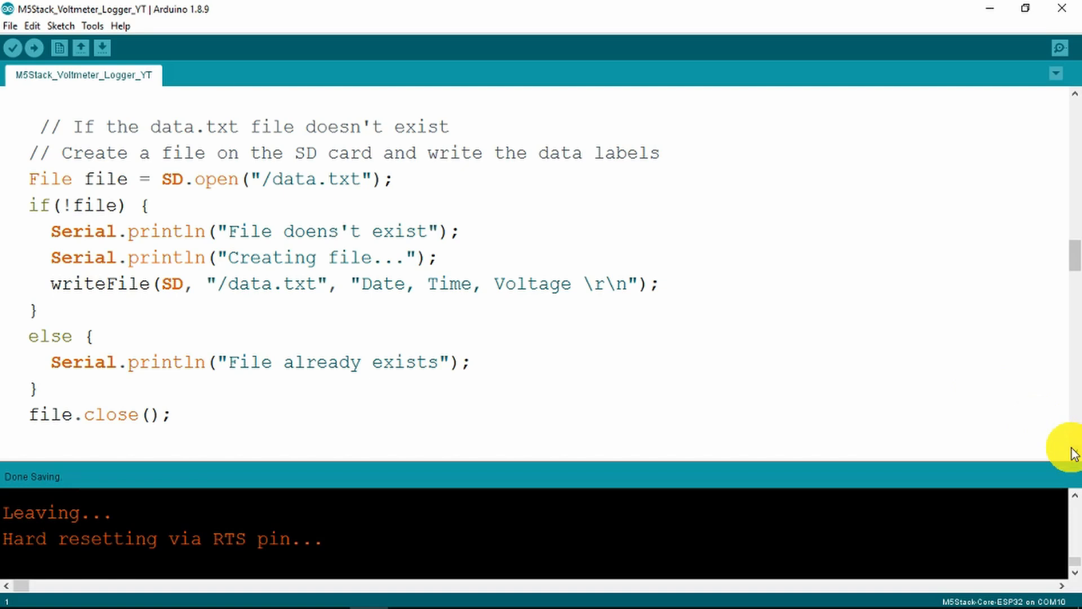
scroll(553, 253, "down", 5)
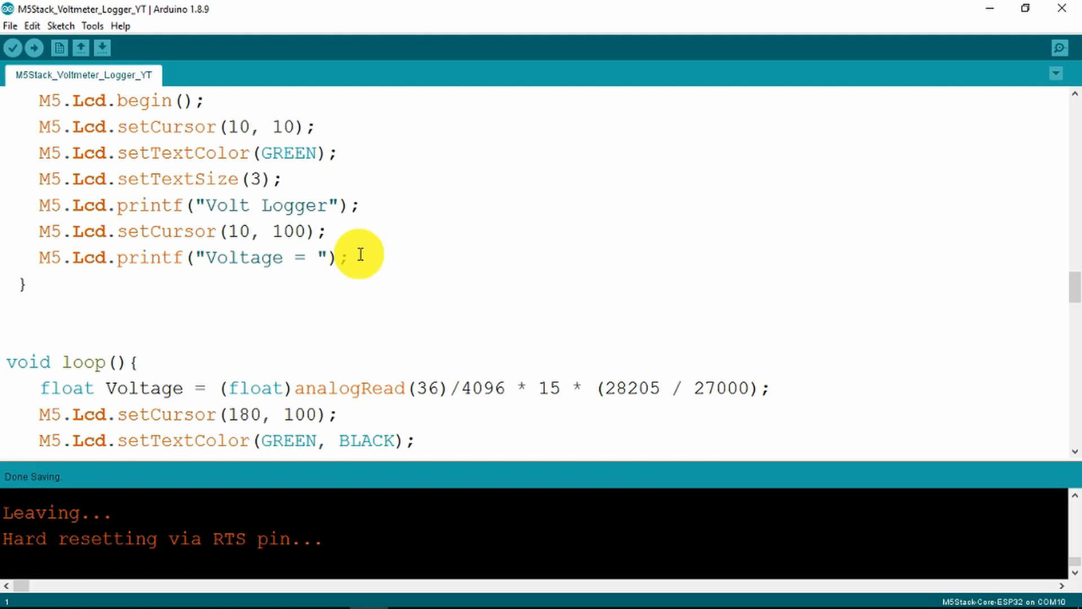
left_click_drag(1075, 288, 1076, 309)
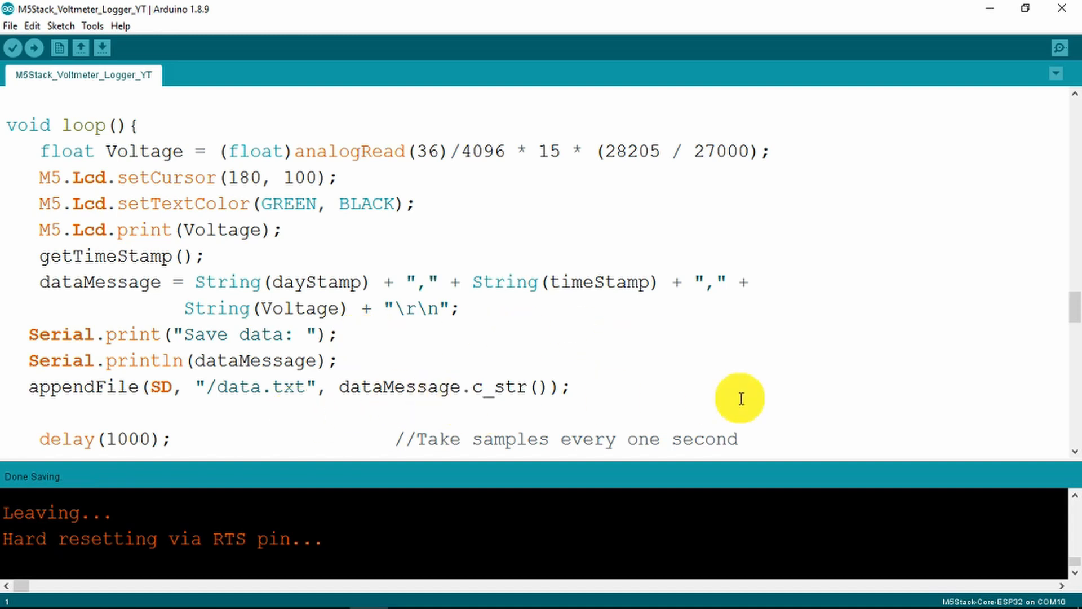
scroll(1041, 427, "down", 2)
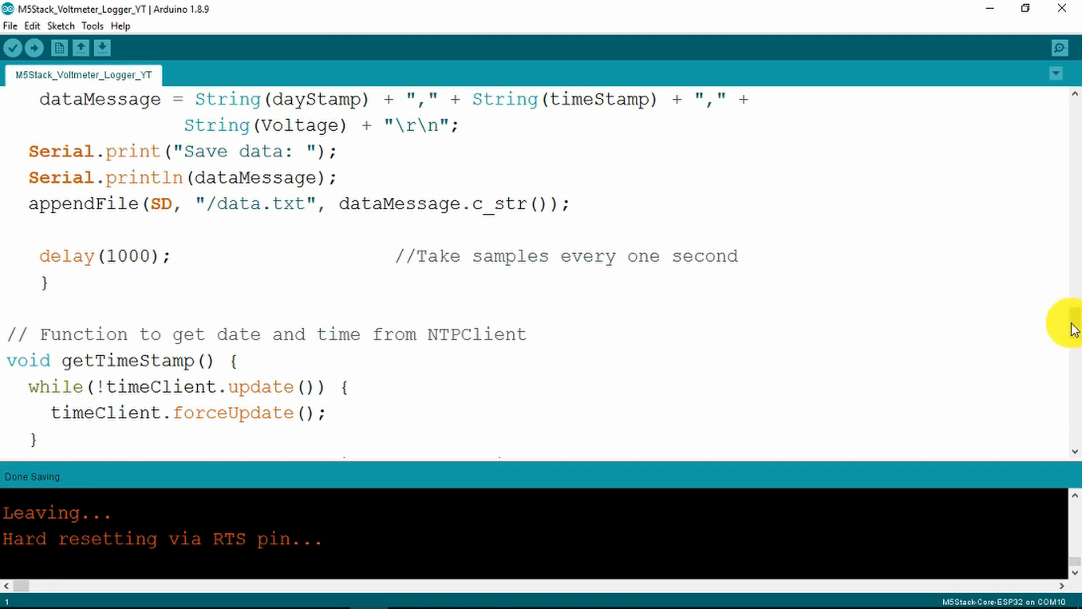
left_click_drag(1074, 330, 1074, 348)
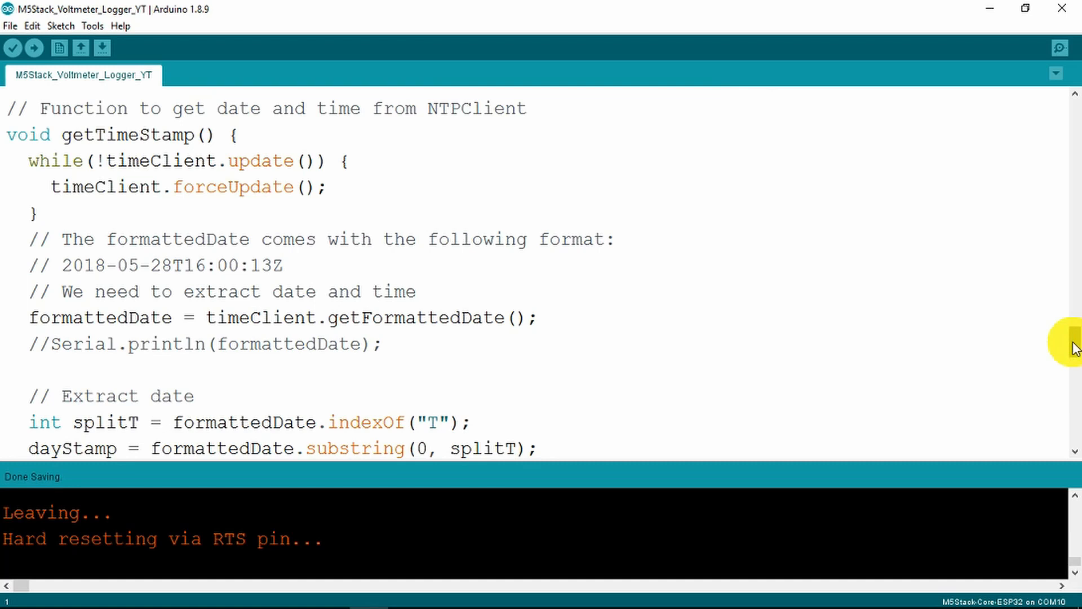
left_click_drag(1075, 348, 1077, 390)
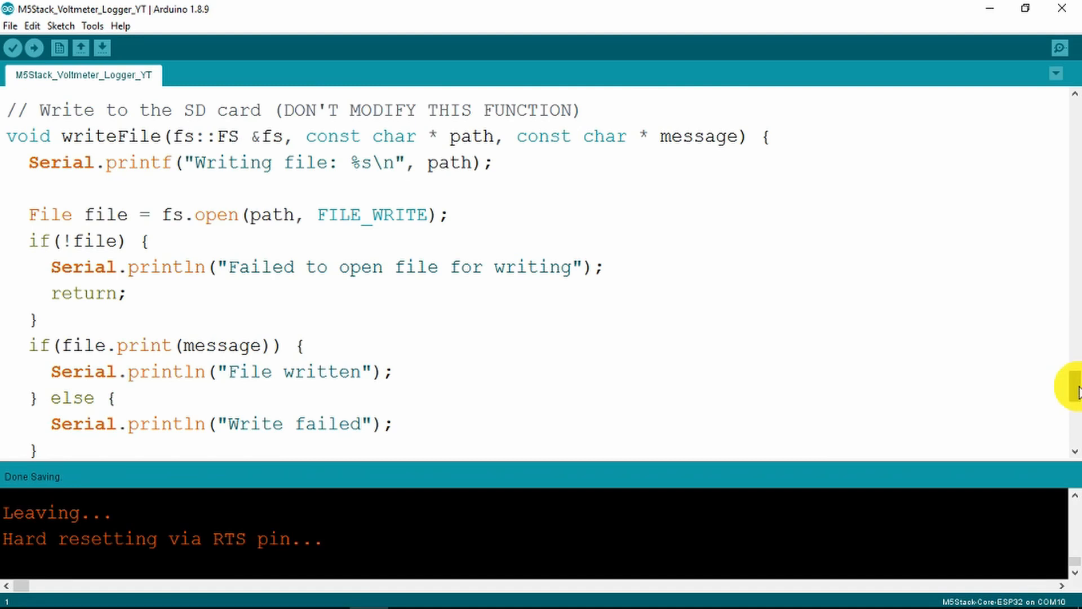
left_click_drag(1077, 390, 1078, 429)
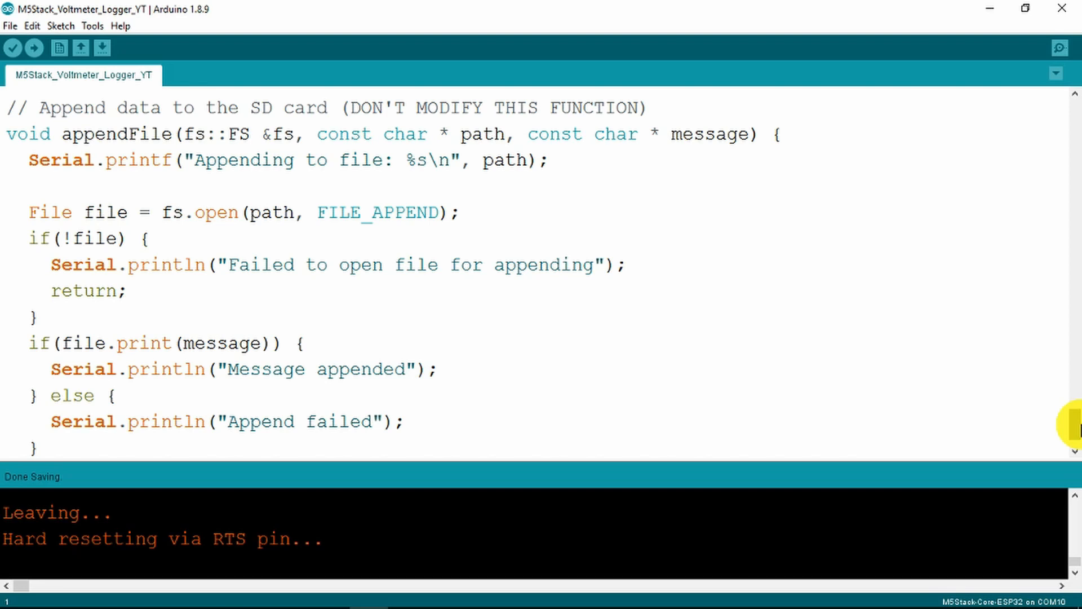
left_click_drag(1078, 429, 1077, 450)
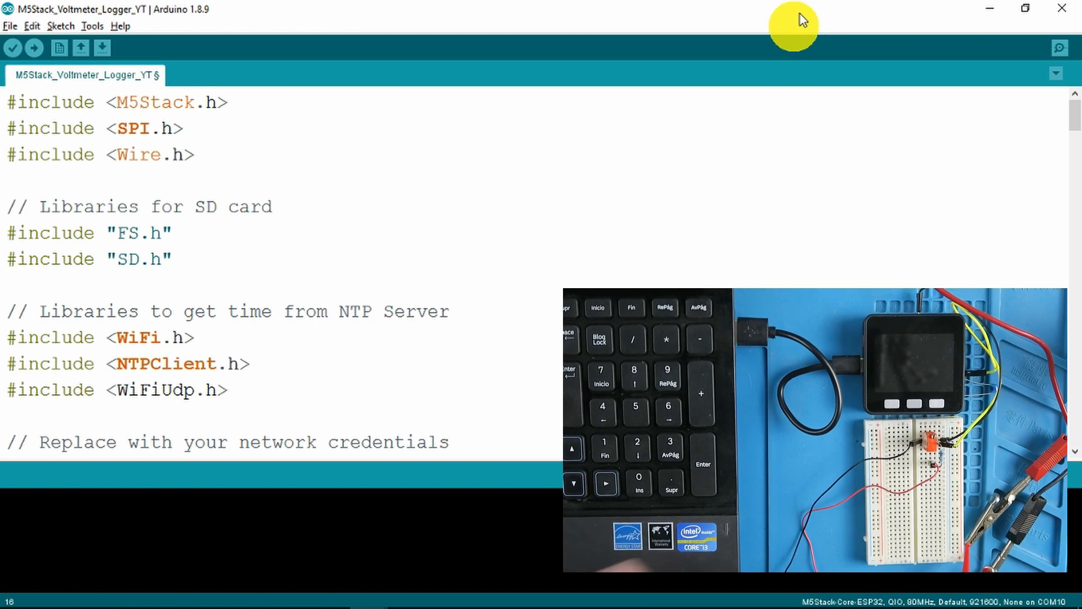
left_click(92, 26)
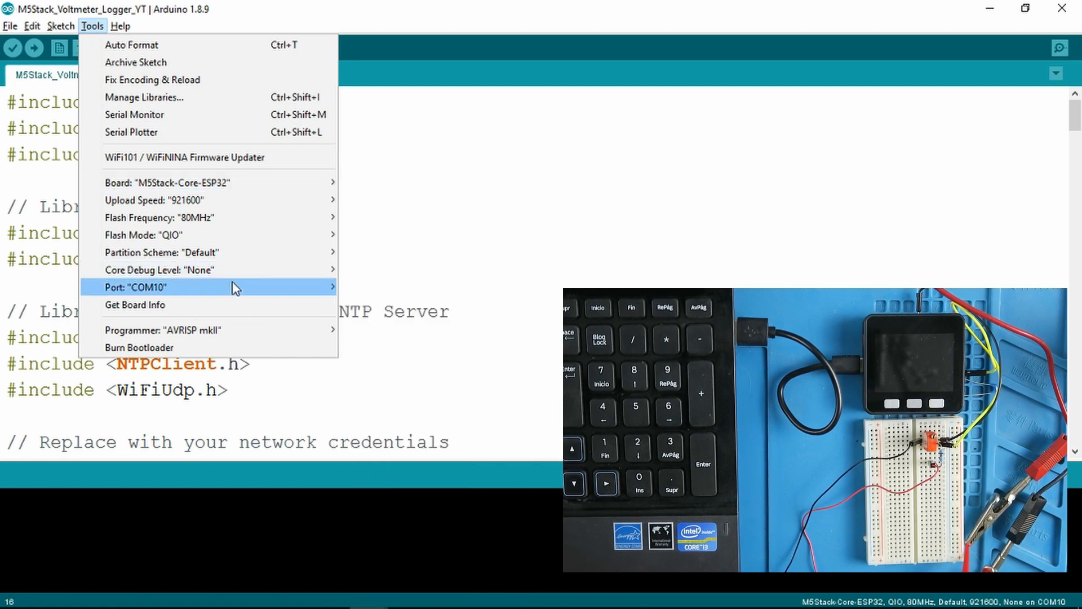
mouse_move(136, 287)
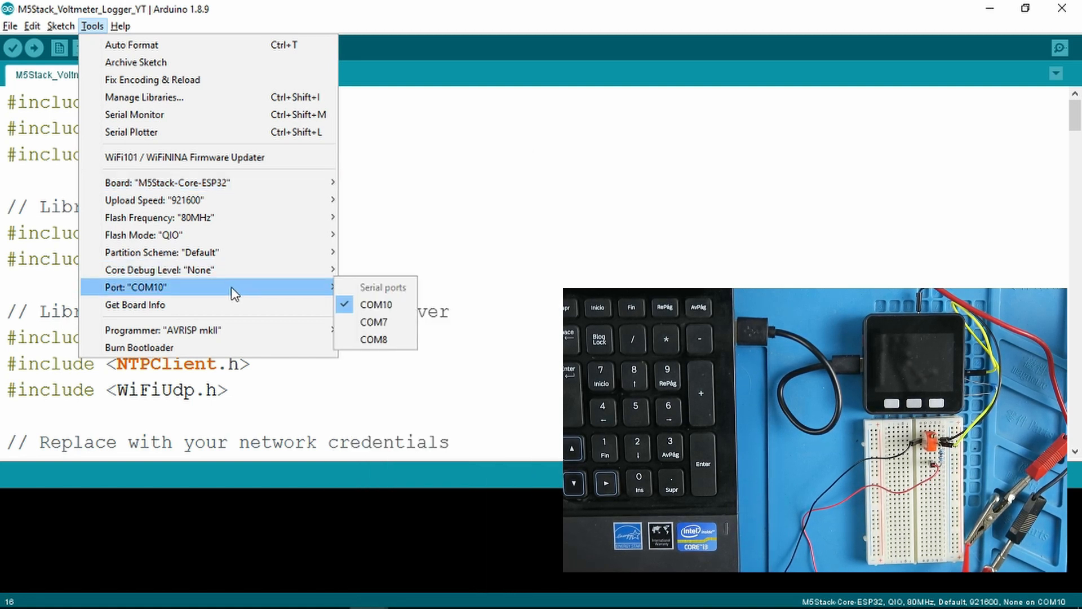
left_click(397, 70)
left_click(34, 50)
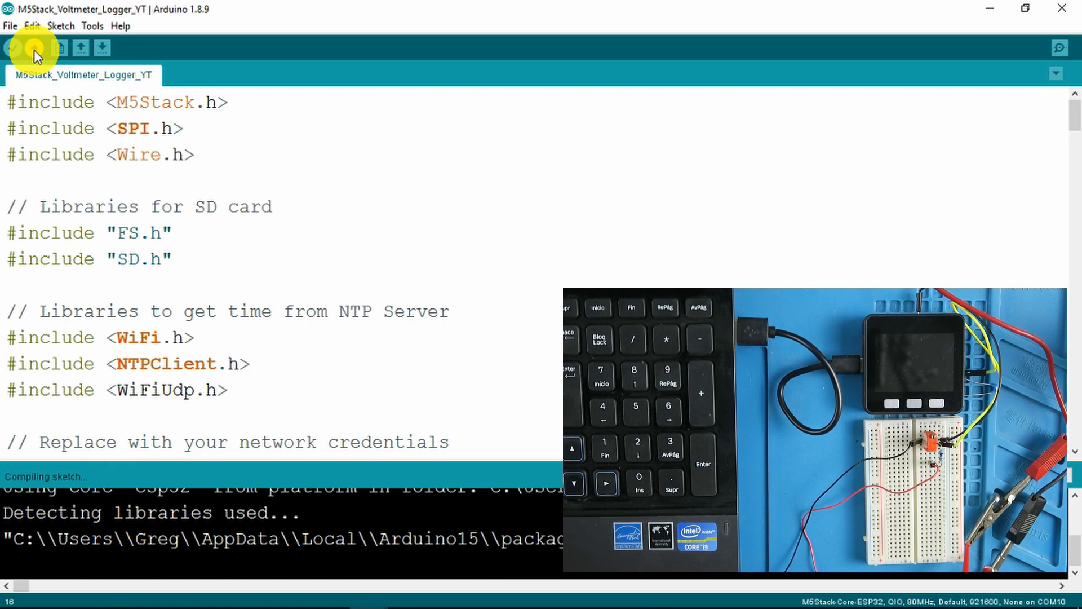
key("alt+Tab")
key("alt+Tab")
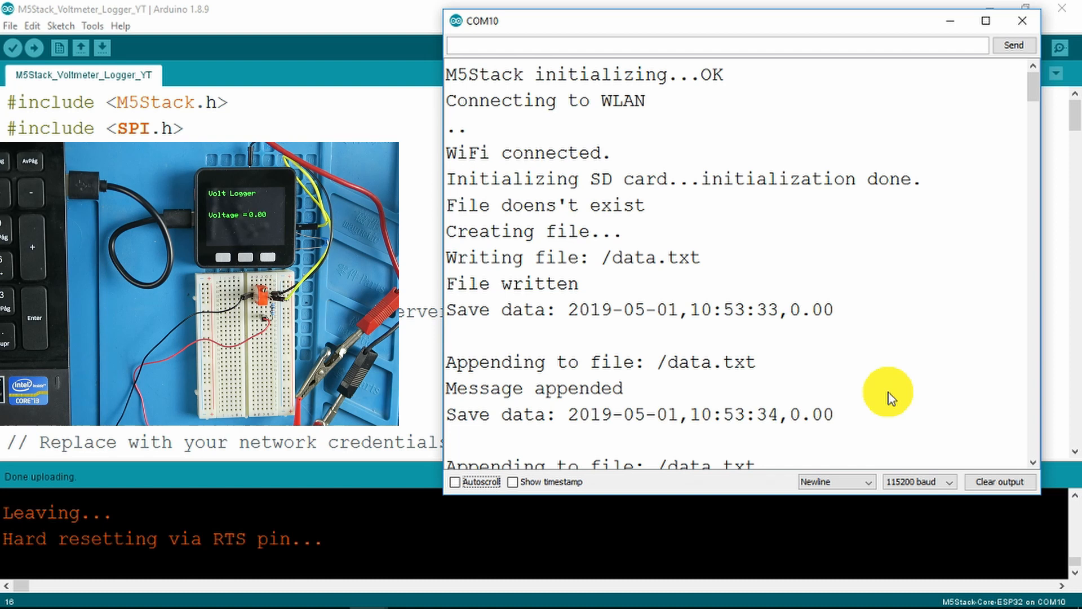
Enable Autoscroll so the serial monitor follows the newest logged voltage lines.
key("space")
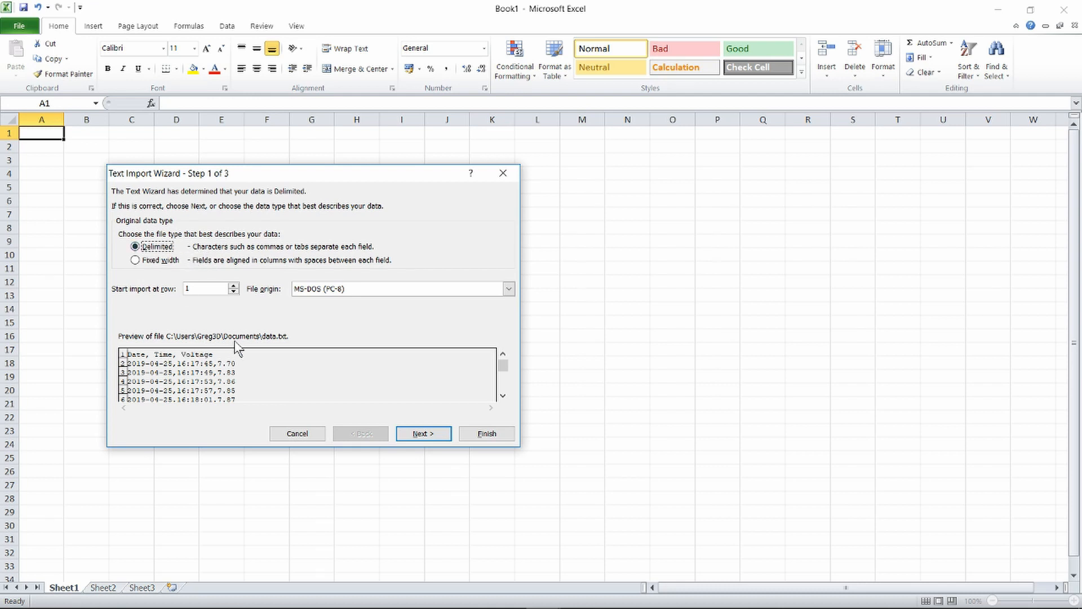
Import data.txt with Comma as the delimiter, giving Date, Time and Voltage columns.
key("Return")
left_click(123, 250)
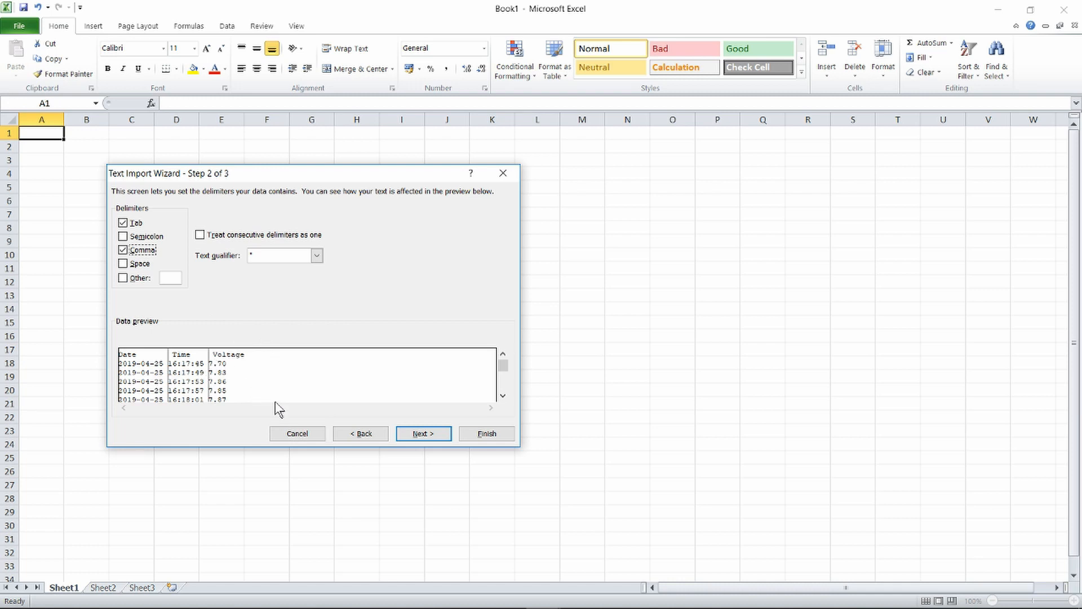
left_click(486, 433)
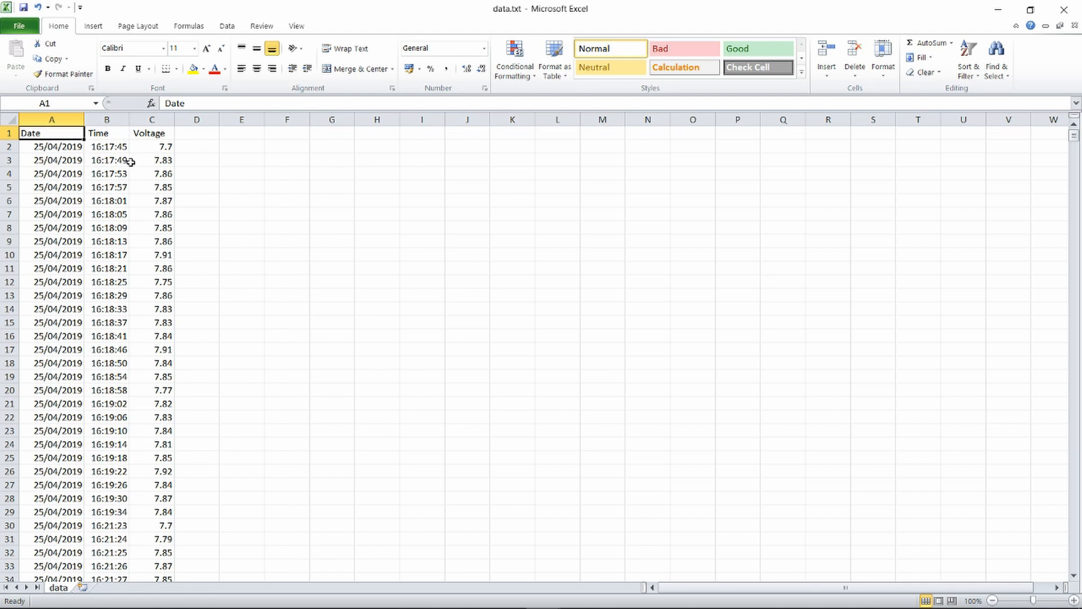
Select B2:C2 and extend the Time and Voltage selection down to row 6882.
left_click_drag(112, 146, 144, 146)
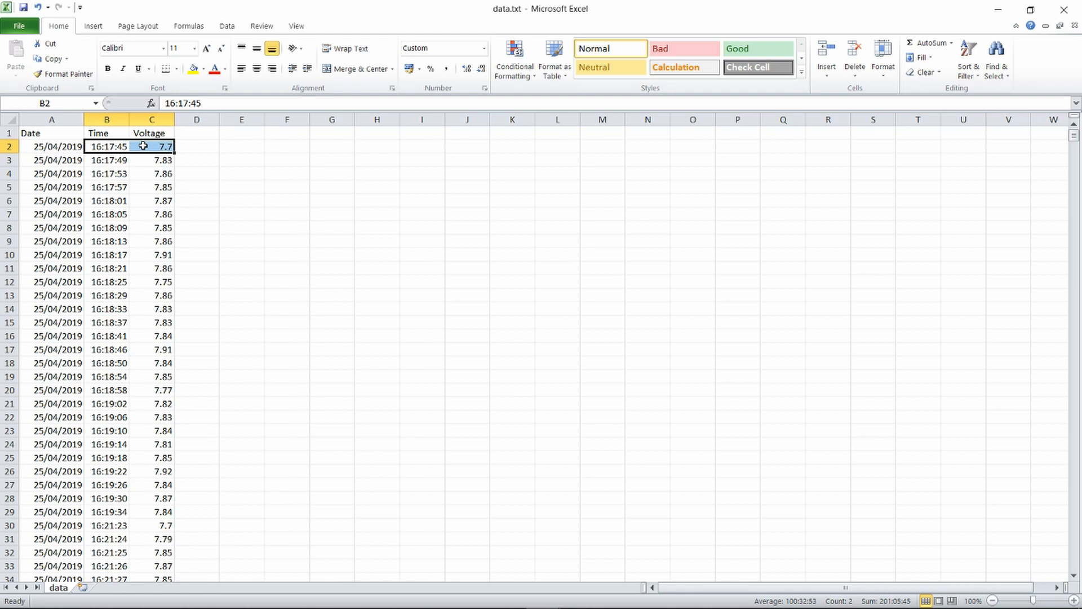
key("ctrl+shift+Down")
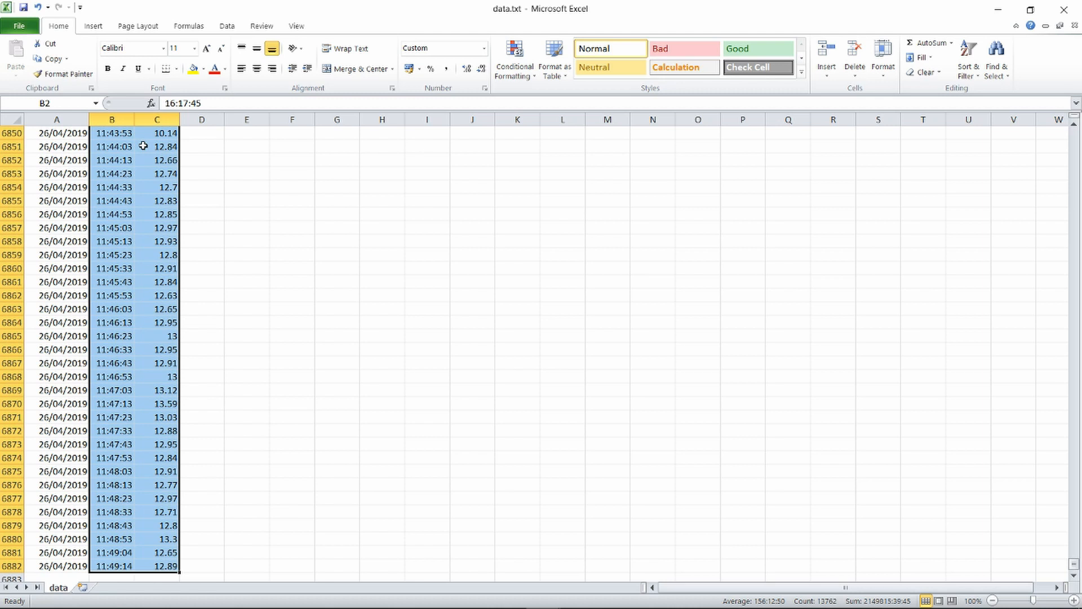
Insert a plain 2-D Line chart of the selected voltage-over-time readings.
left_click(93, 26)
left_click(274, 60)
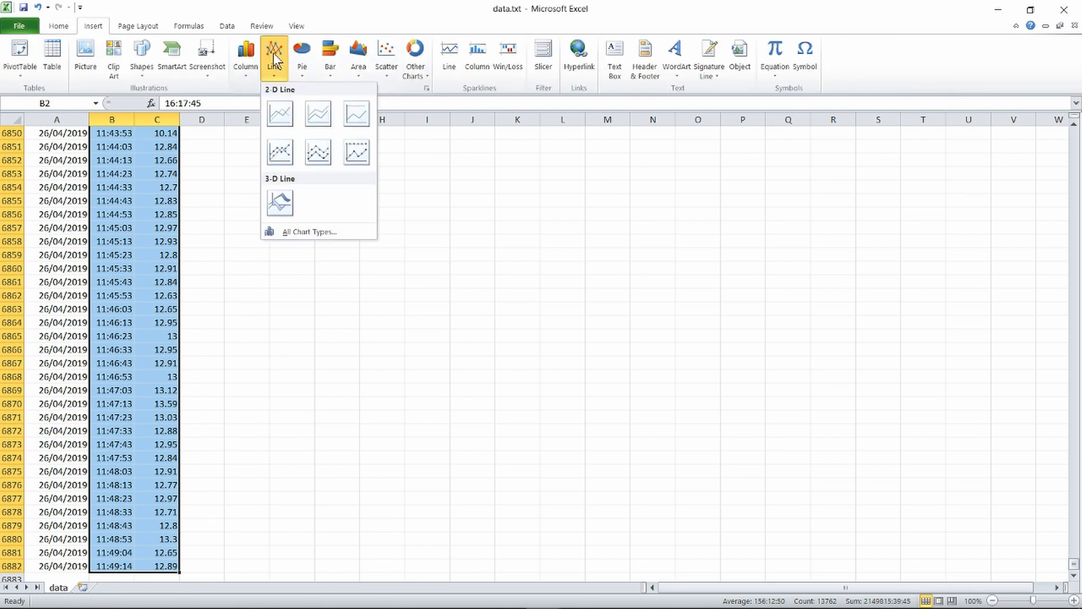
left_click(280, 113)
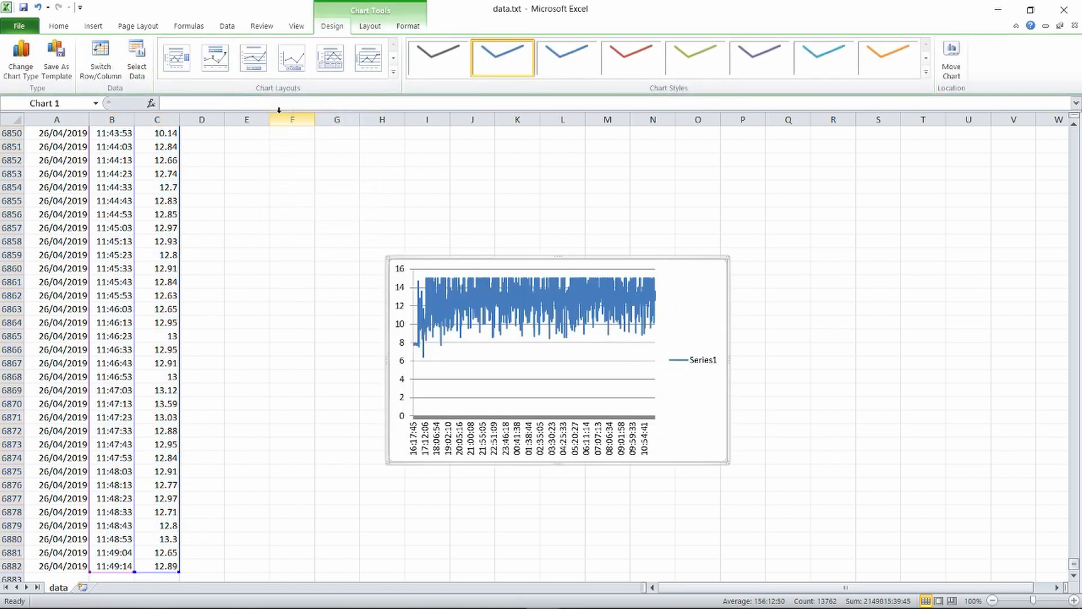